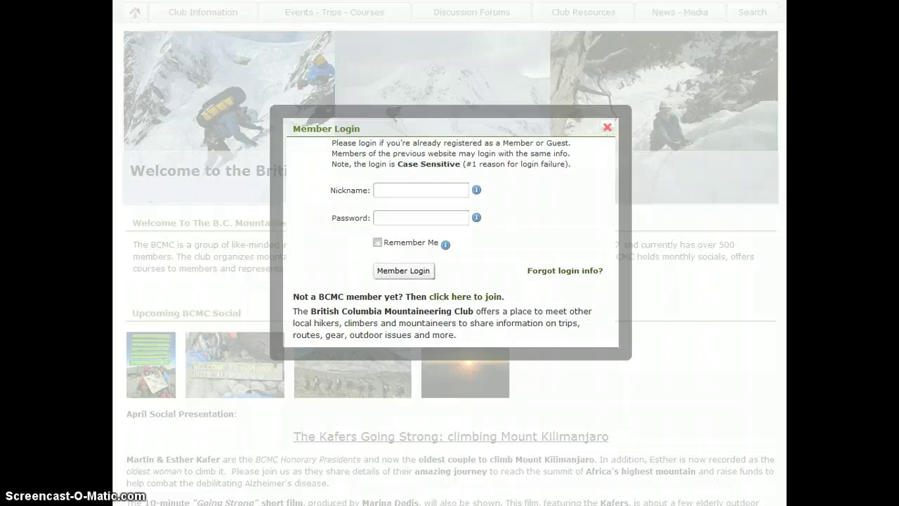
Log in to the member account with the nickname tester2 and the account password.
click(421, 188)
text(tester2)
click(411, 219)
click(418, 273)
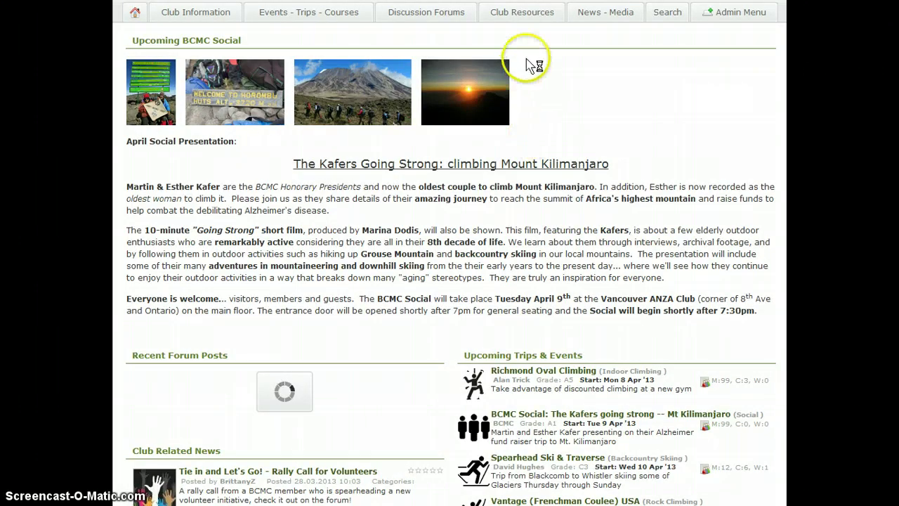
Start adding a new trip to the BCMC trip list and title it "Example Trip to Some Mountain".
click(305, 18)
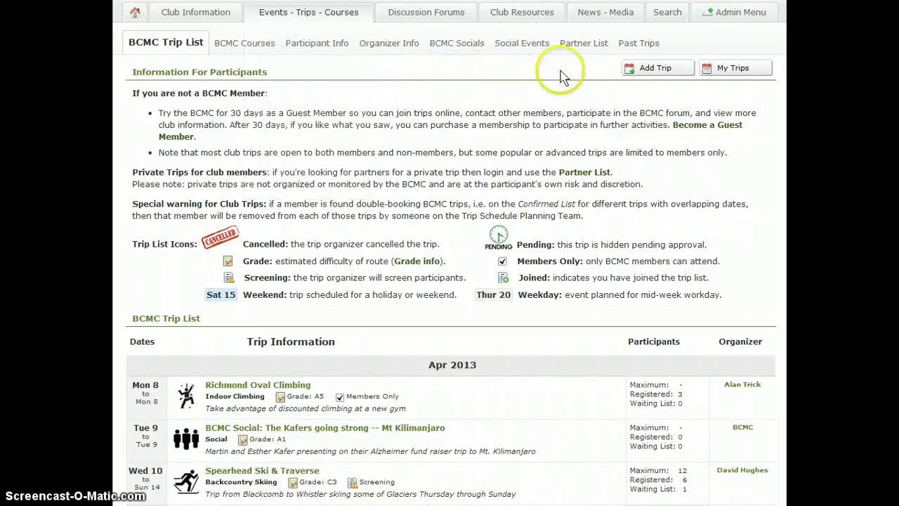
click(659, 71)
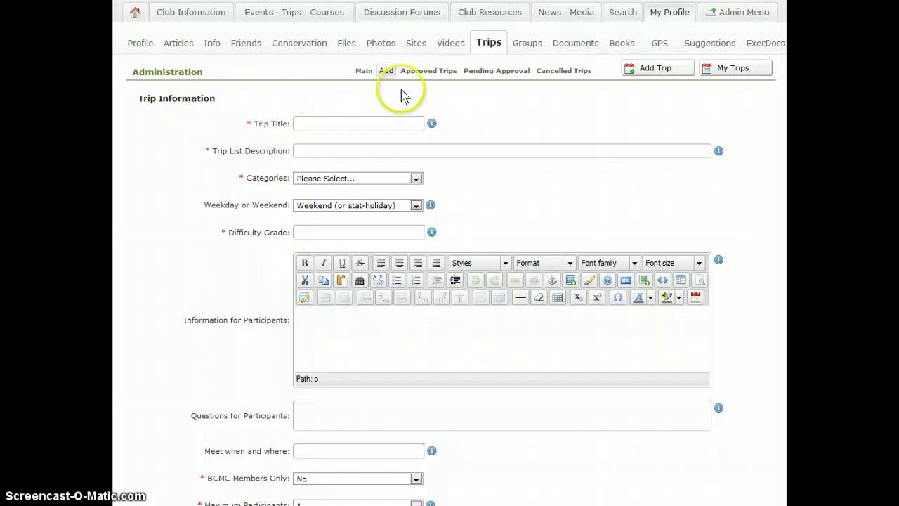
click(346, 121)
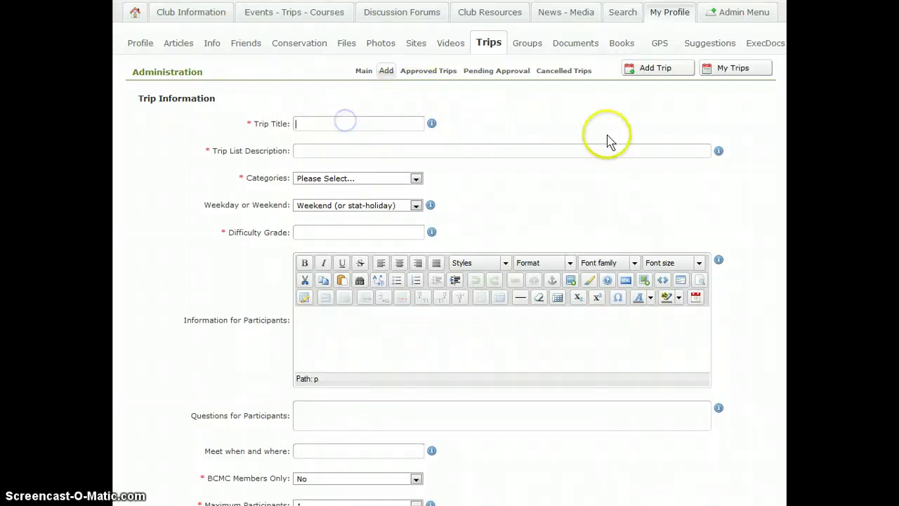
text(Example Trip to Some Mountain)
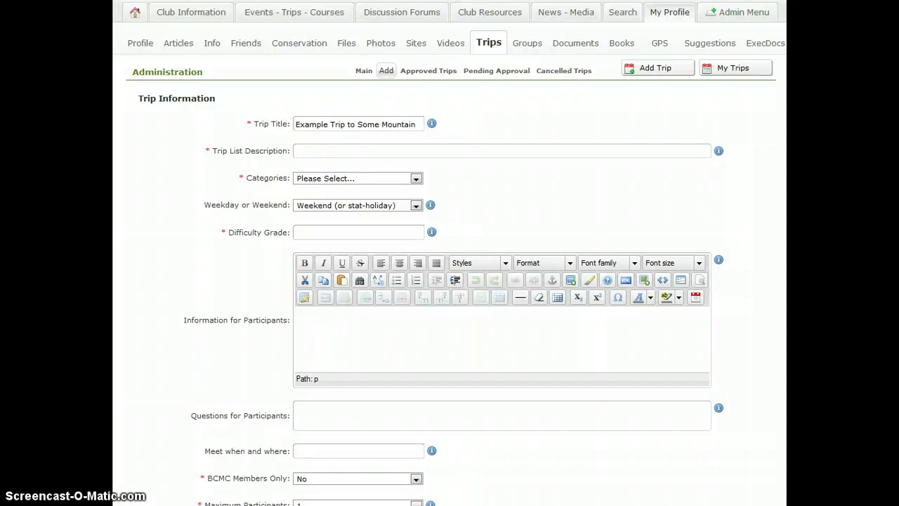
Enter the trip list description "Example trip list description with basic information covering the route planned to reach the objective".
click(319, 151)
text(Example trip list description with basic information covering the route planned to reach the objective)
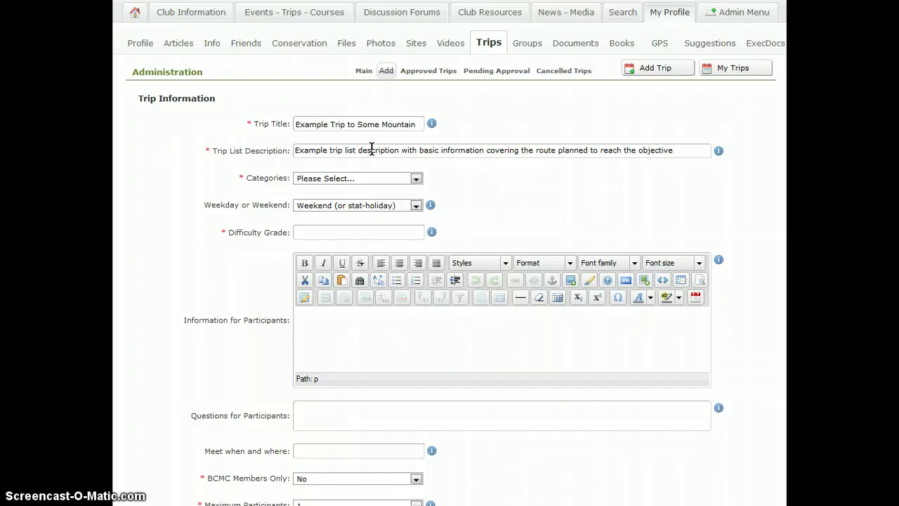
click(470, 128)
Set the trip's category to Other and its day type to Weekday (not a holiday).
click(416, 179)
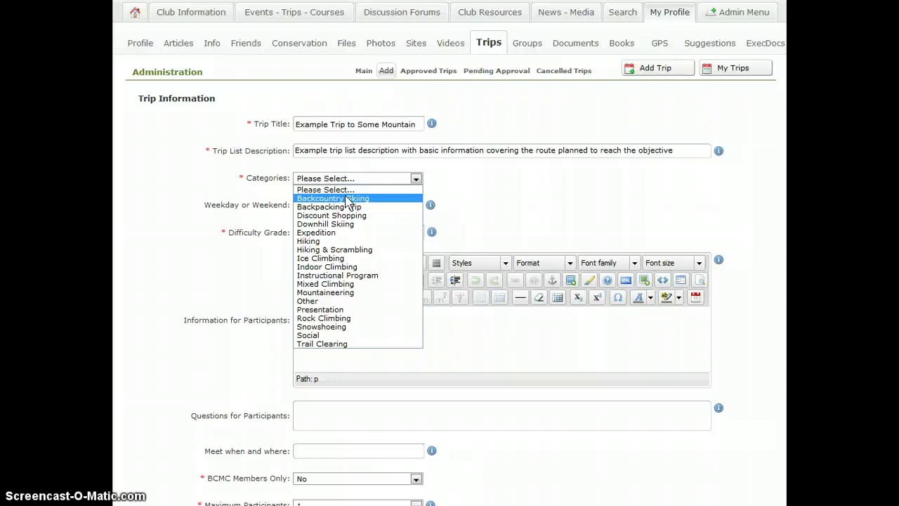
click(313, 302)
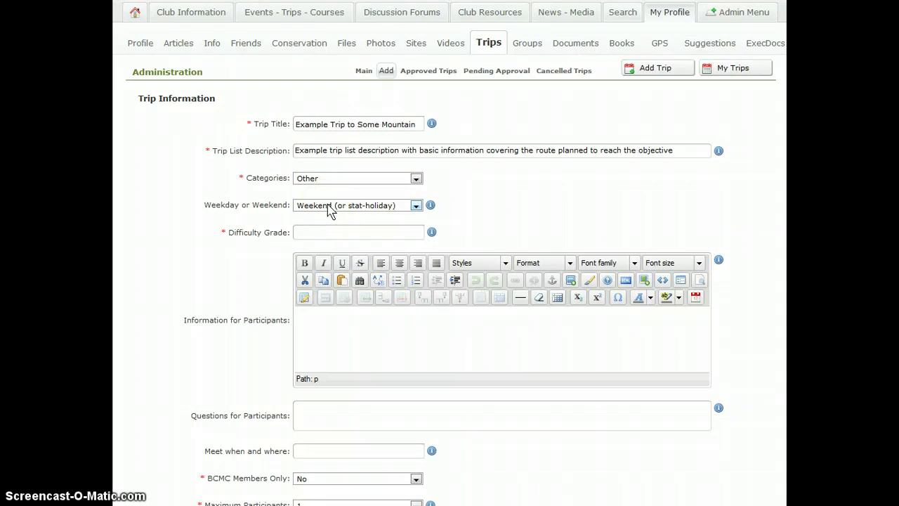
click(415, 179)
click(335, 205)
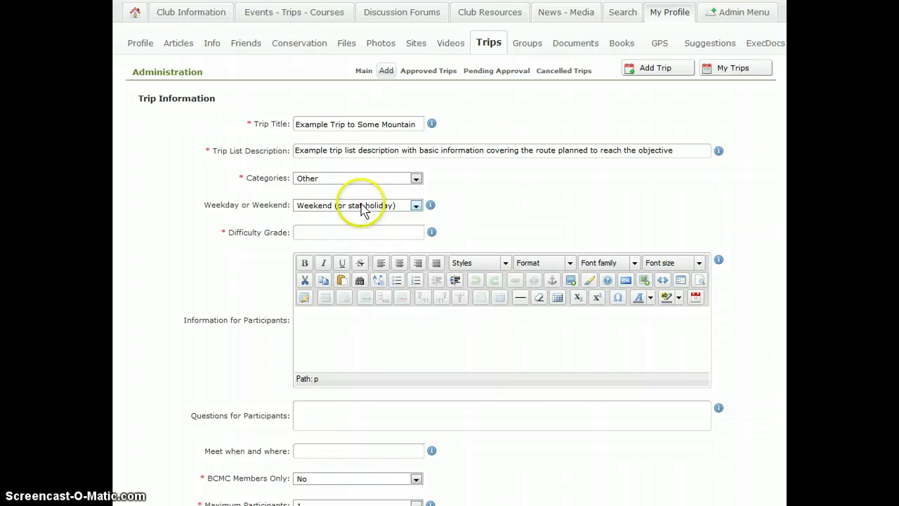
click(361, 205)
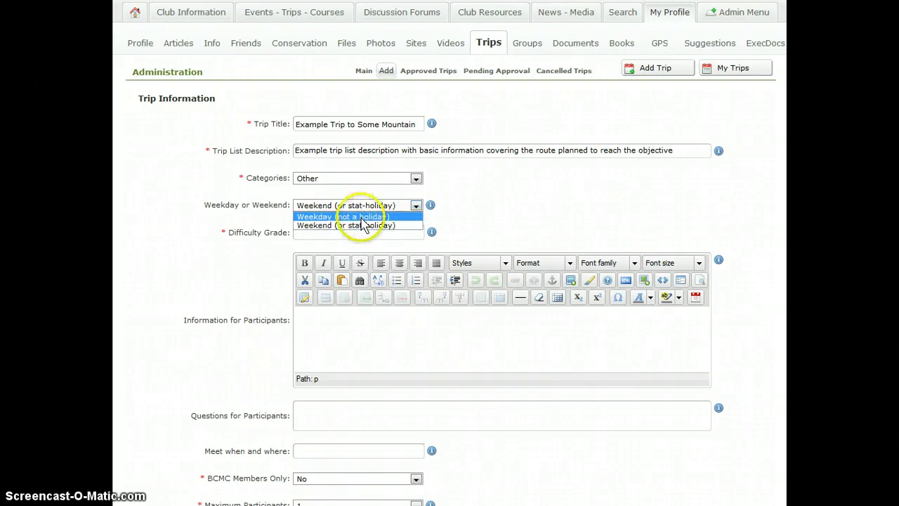
click(361, 216)
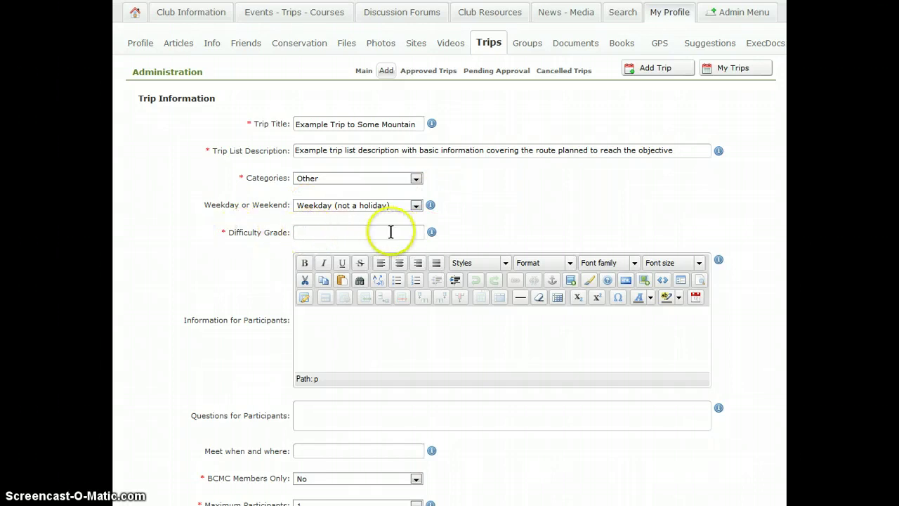
Check the grading guidelines for the difficulty grade and set the trip's grade to B4.
mouse_move(432, 232)
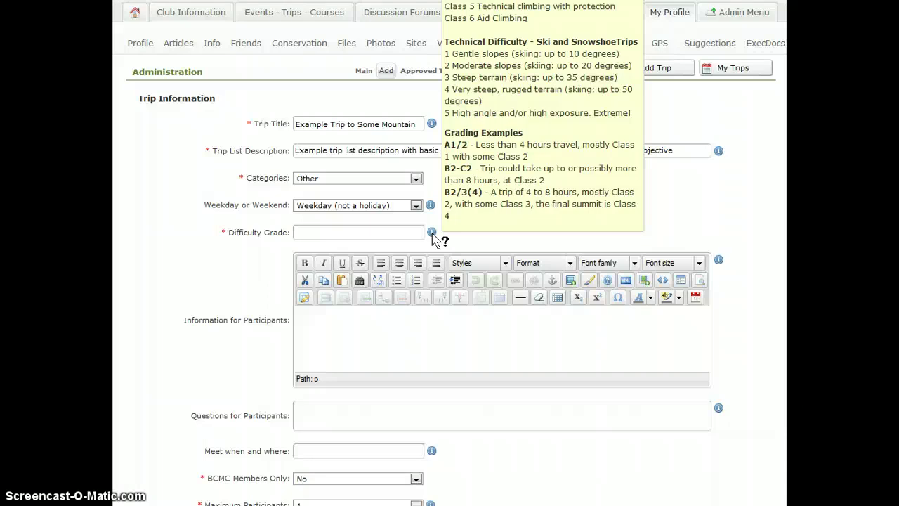
click(403, 231)
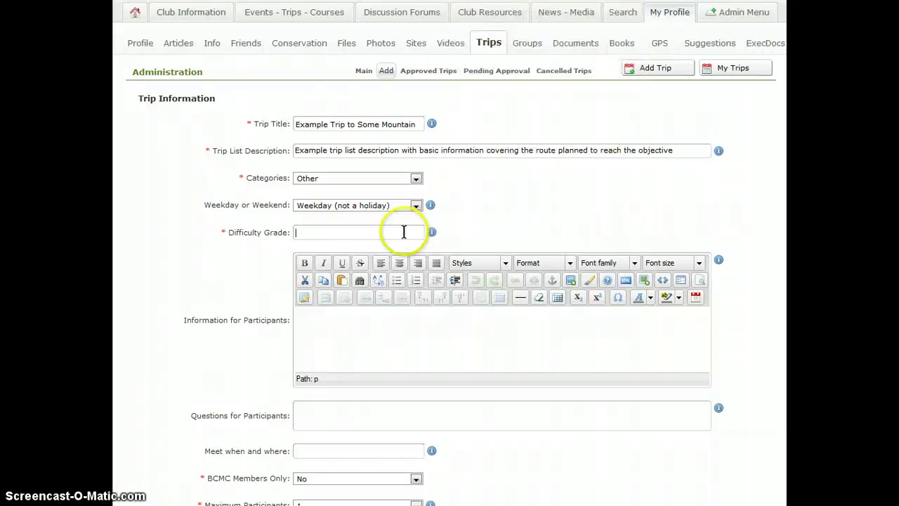
text(B4)
Paste the full trip description covering skills, gear, travel plans, online resources and photos as participant information, and read it through.
click(394, 332)
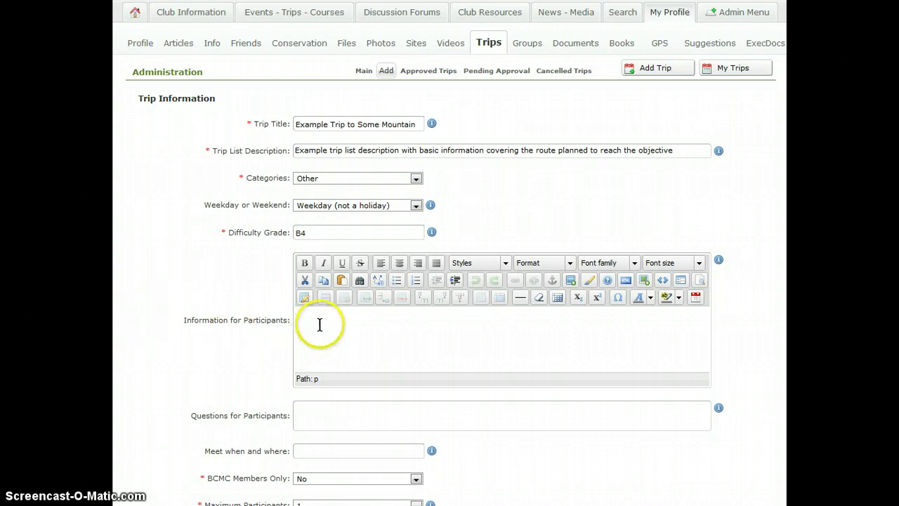
key(ctrl+v)
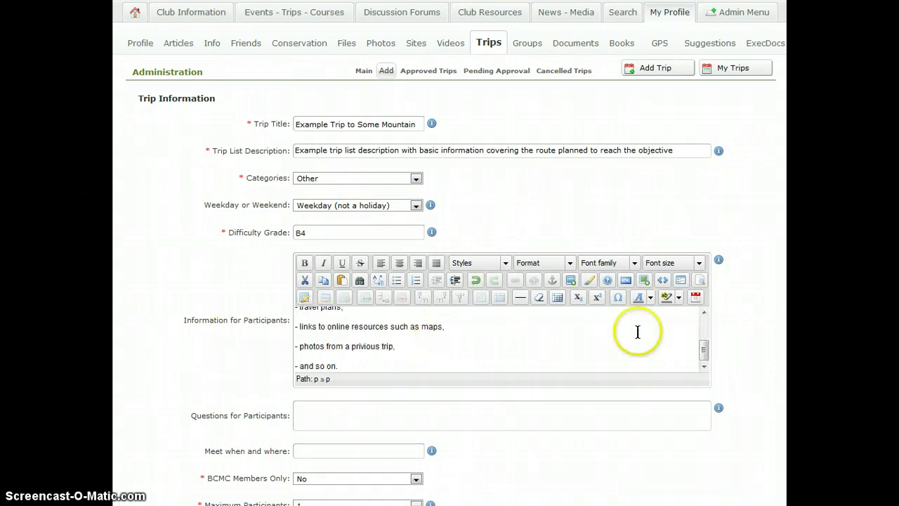
click(703, 349)
drag(707, 357, 708, 323)
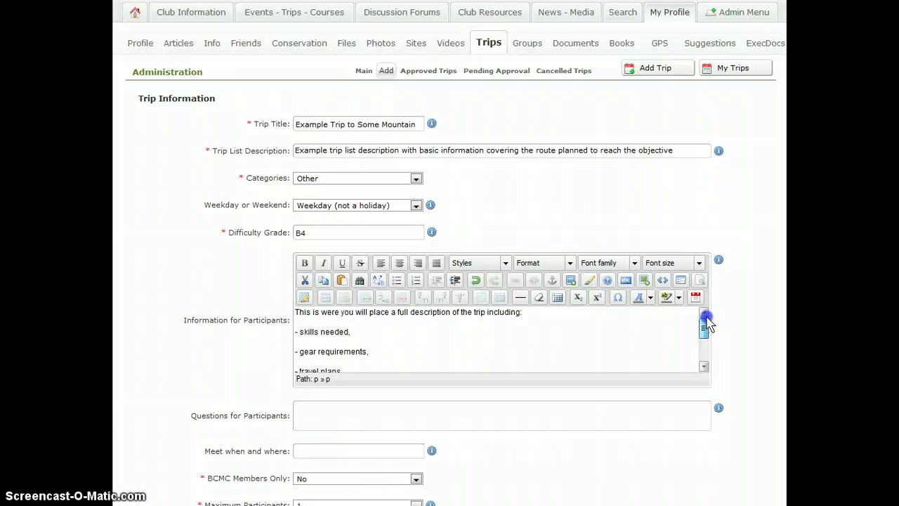
drag(707, 323, 709, 338)
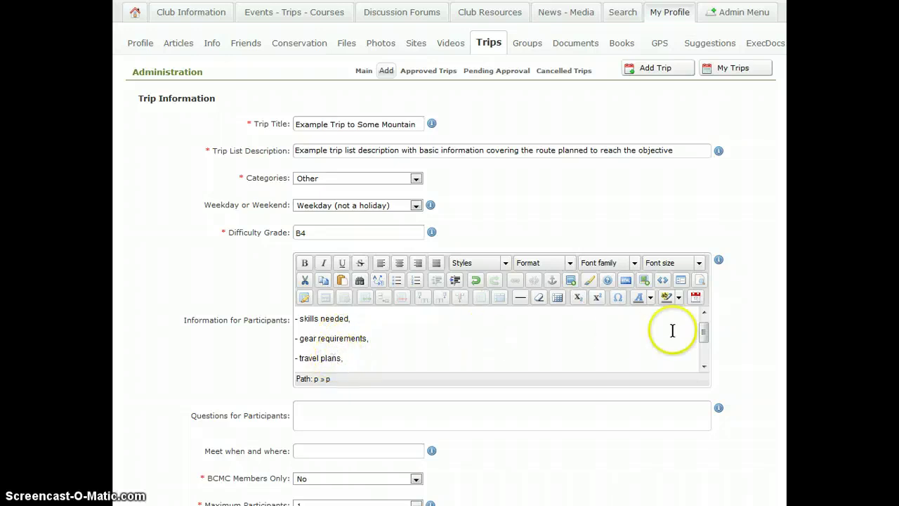
drag(706, 331, 706, 347)
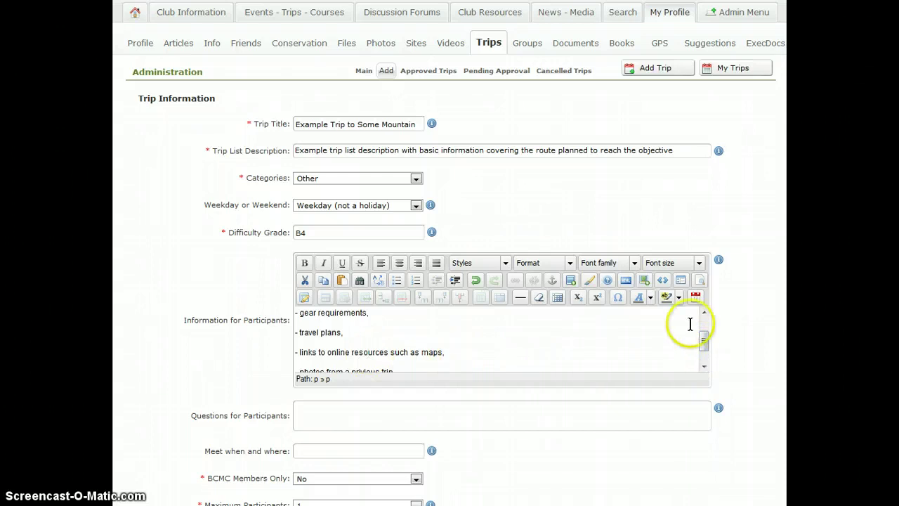
drag(705, 342, 707, 359)
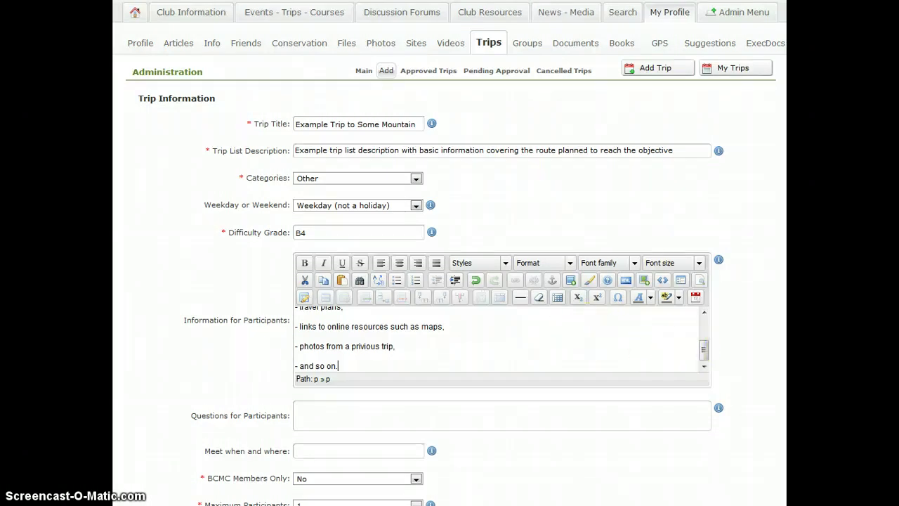
Enter the participant questions "Any questions for participants can be placed here." and "You can add several trip-related questions, one per line." on separate lines.
click(338, 416)
click(337, 411)
text(Any questions for participants can be placed here. You can add several trip-related questions, one per line.)
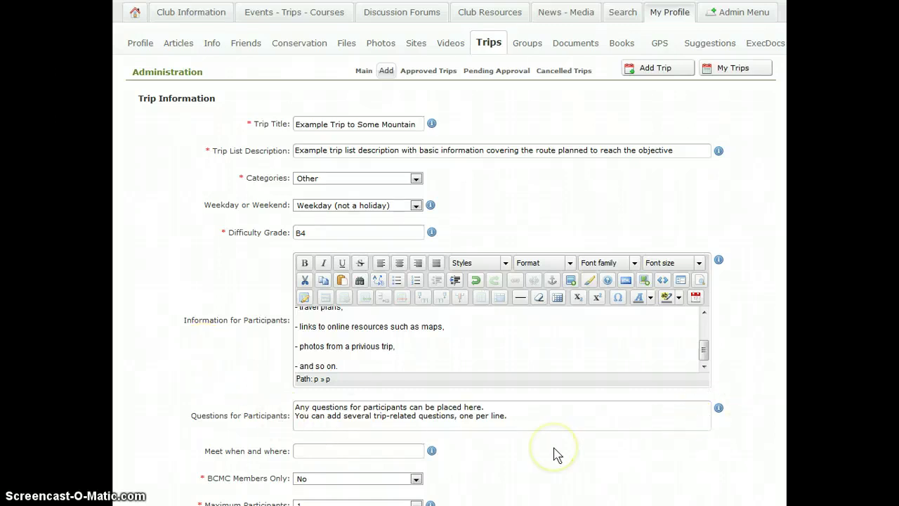
Enter "Meetup Time/Place" as the trip's meeting time and location.
click(332, 450)
click(321, 451)
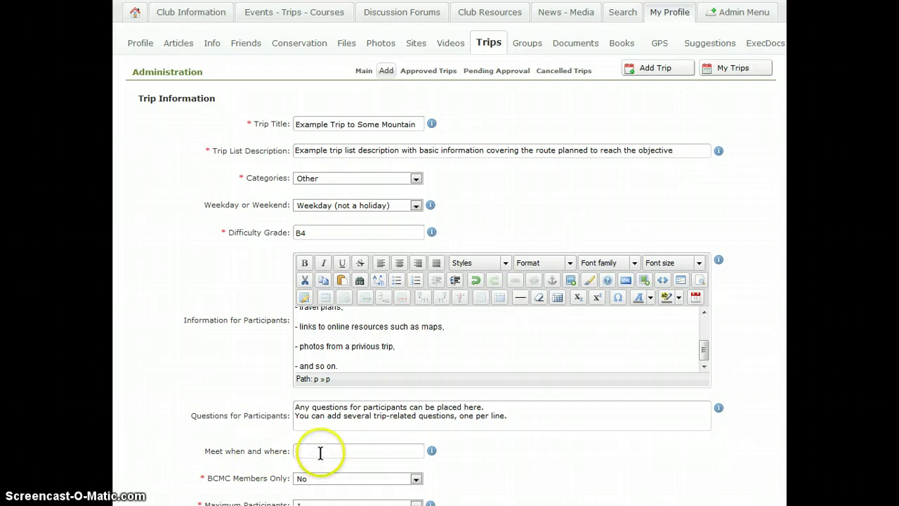
text(TB)
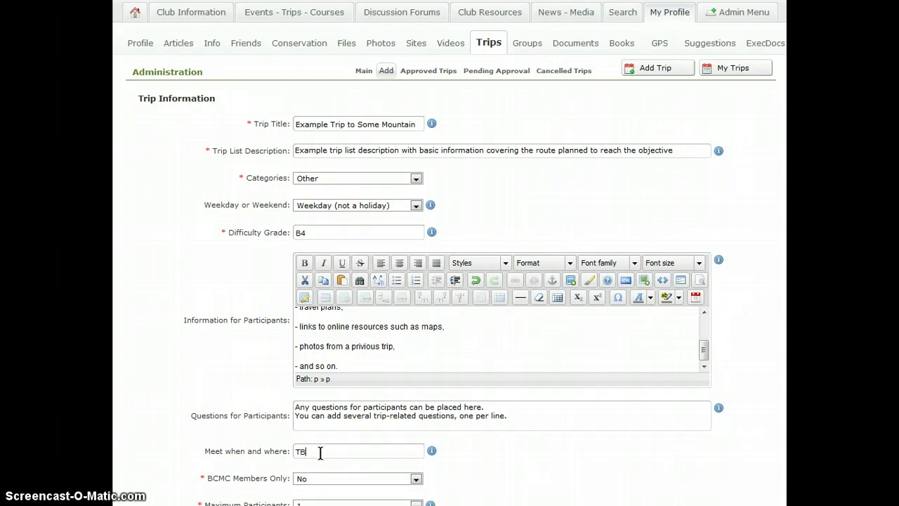
text(A)
key(BackSpace)
key(BackSpace)
key(BackSpace)
text(Meetup Time/Place)
Restrict the trip to BCMC members only by setting that option to Yes.
scroll(513, 452, down, 3)
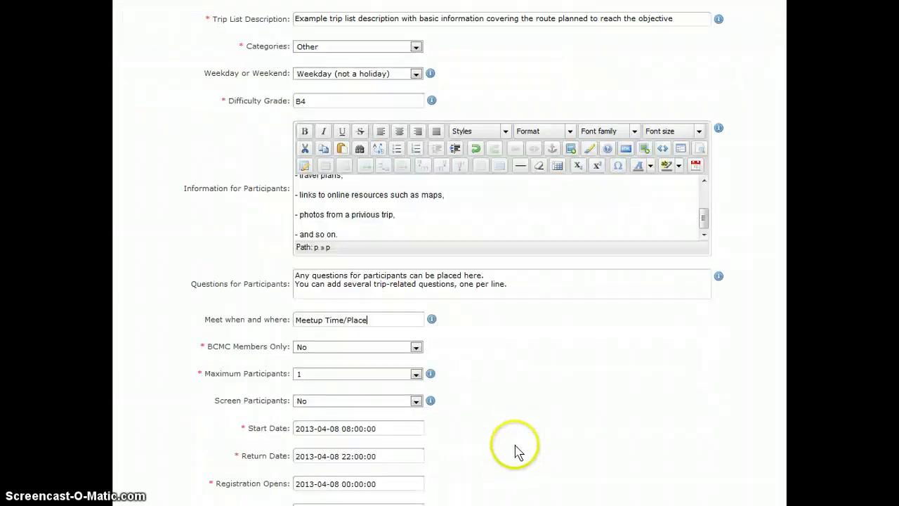
click(333, 354)
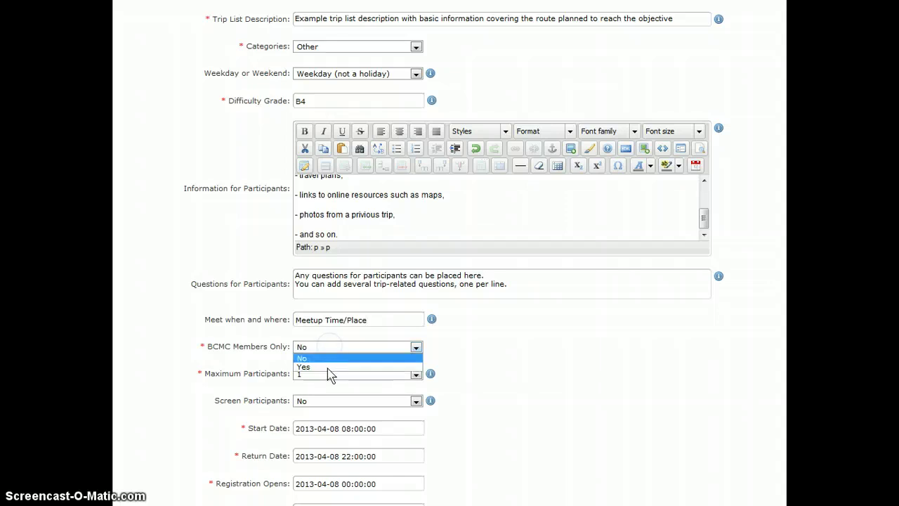
click(328, 366)
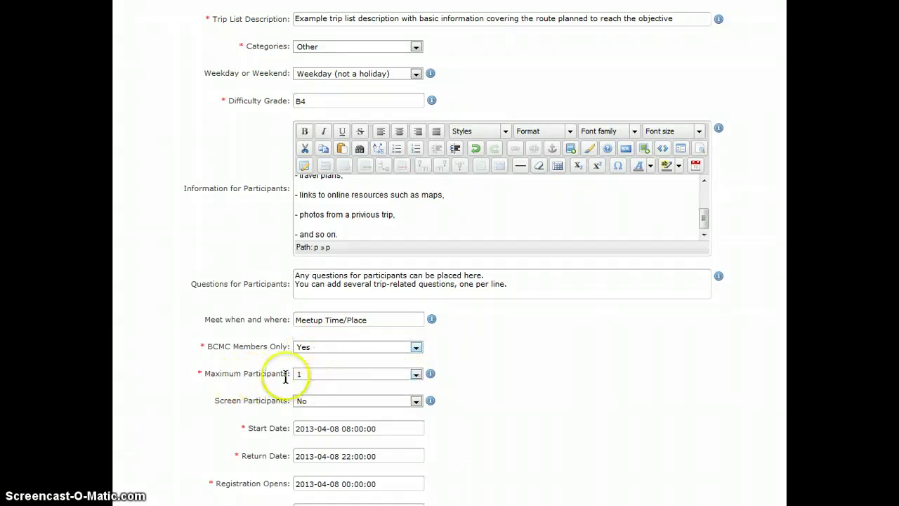
Set the maximum number of participants to 4 and turn participant screening on.
click(316, 383)
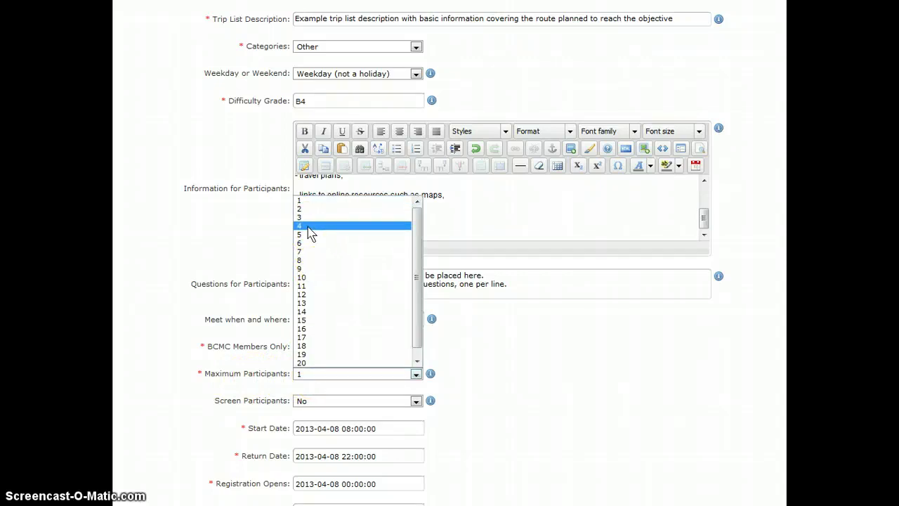
click(308, 227)
click(313, 376)
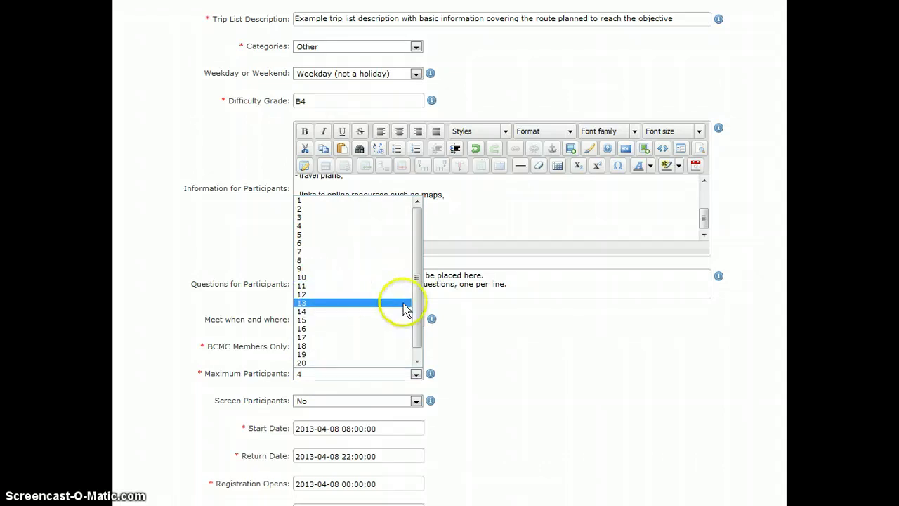
drag(419, 311, 417, 291)
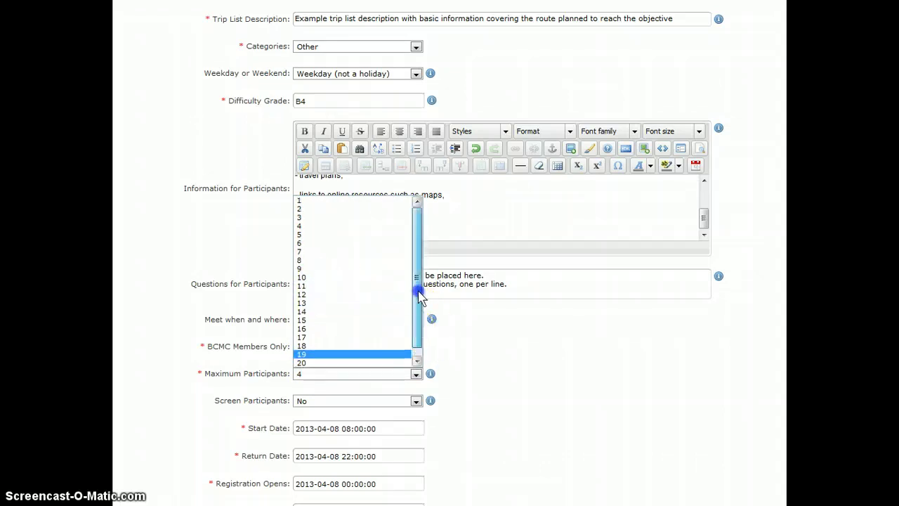
click(322, 226)
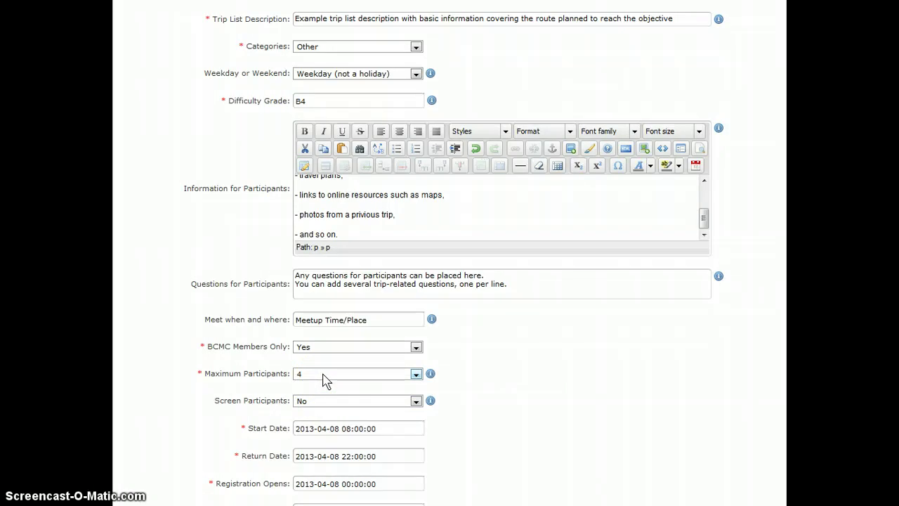
click(325, 400)
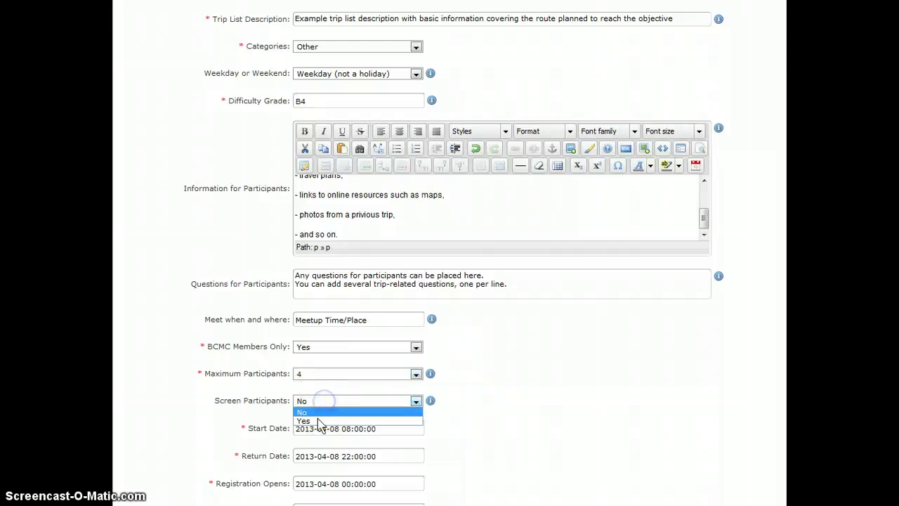
click(316, 423)
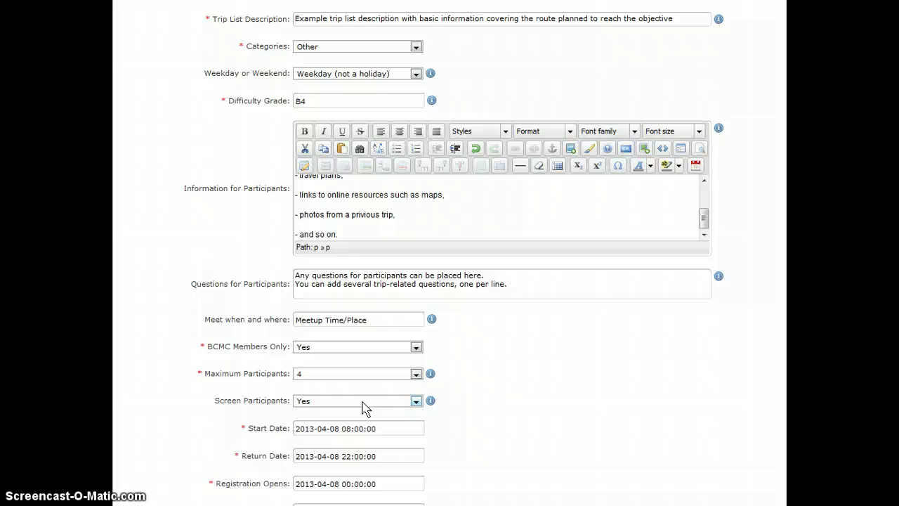
Set the trip's start date to May 15, 2013.
click(403, 427)
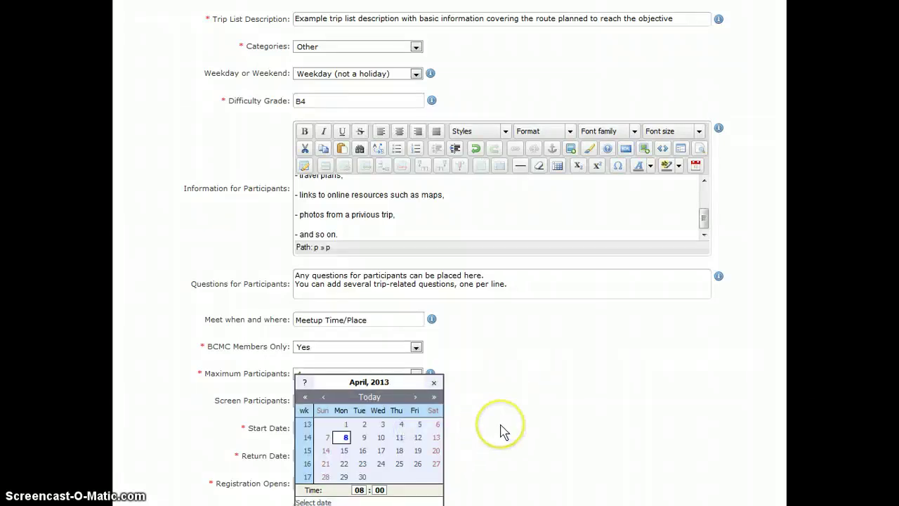
click(415, 396)
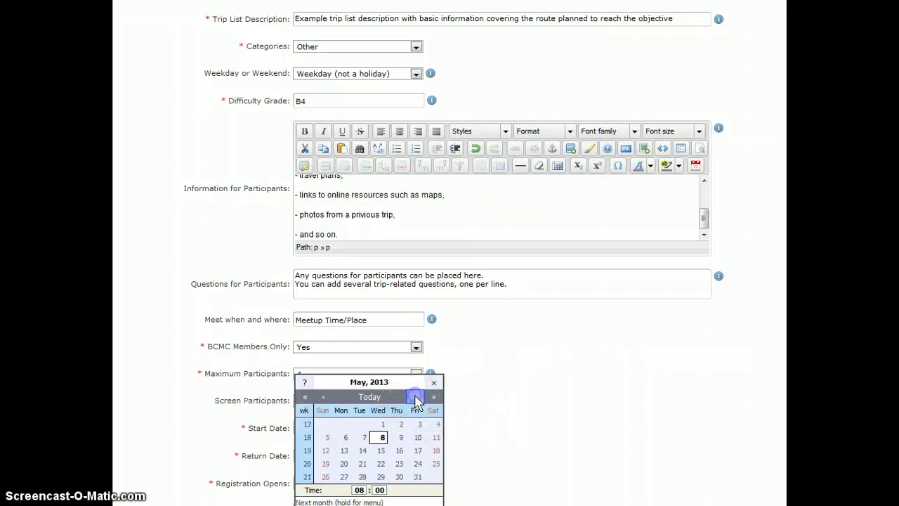
click(382, 449)
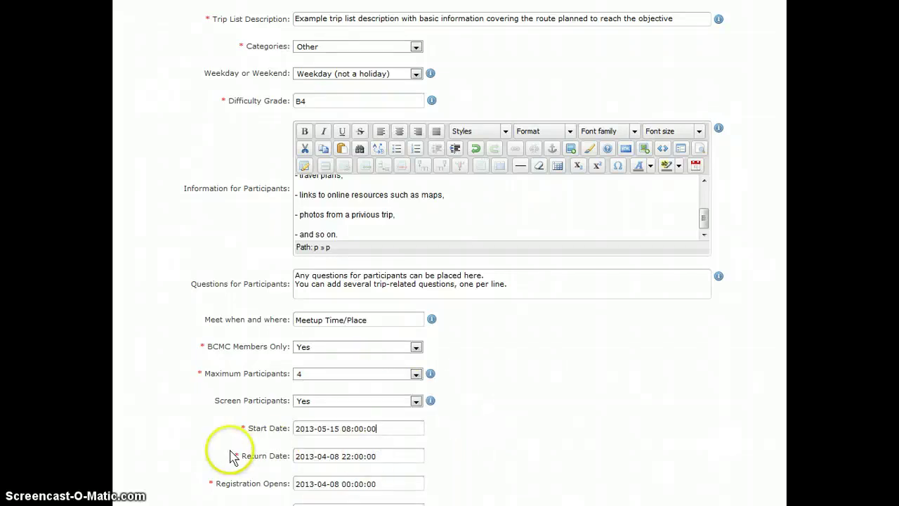
Set the trip's return date to May 15, 2013, keeping the 22:00 time.
click(400, 457)
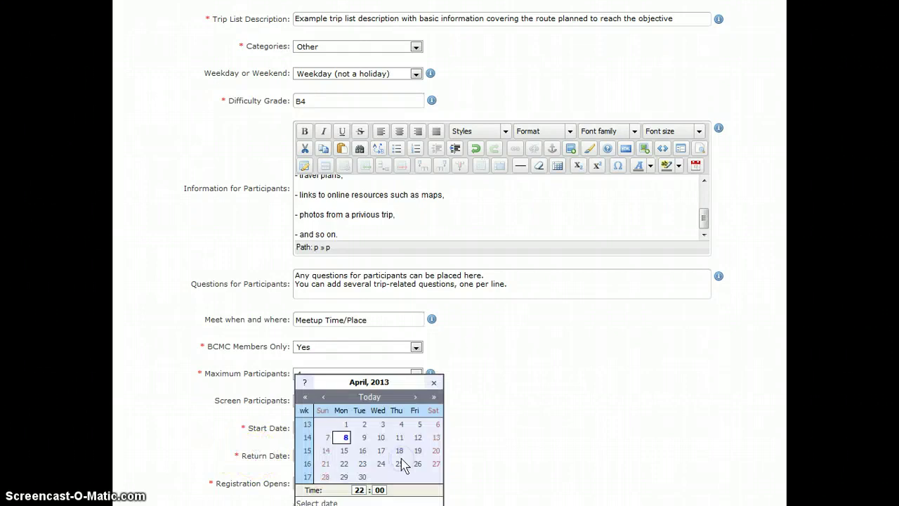
click(345, 440)
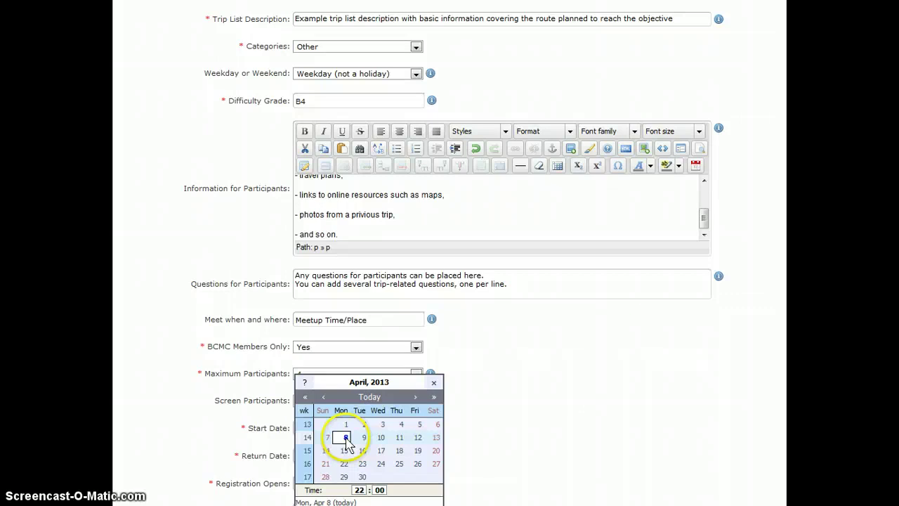
click(416, 398)
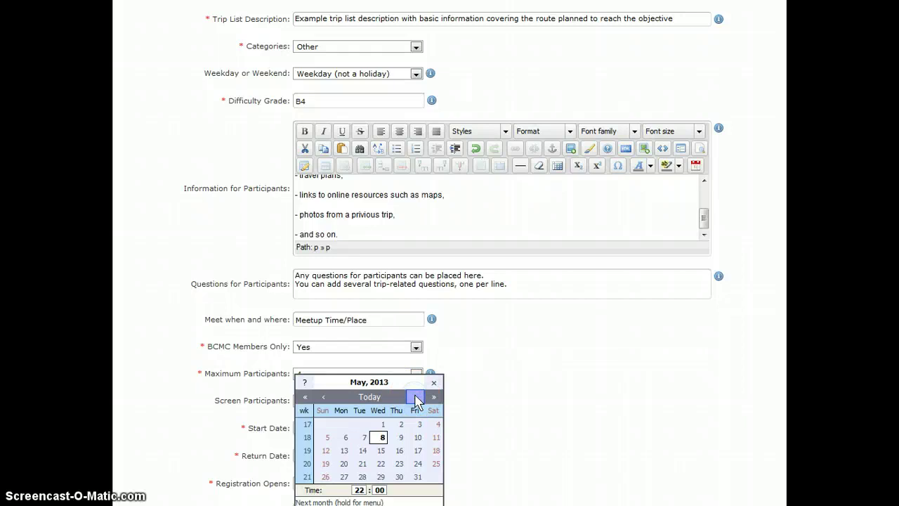
click(381, 453)
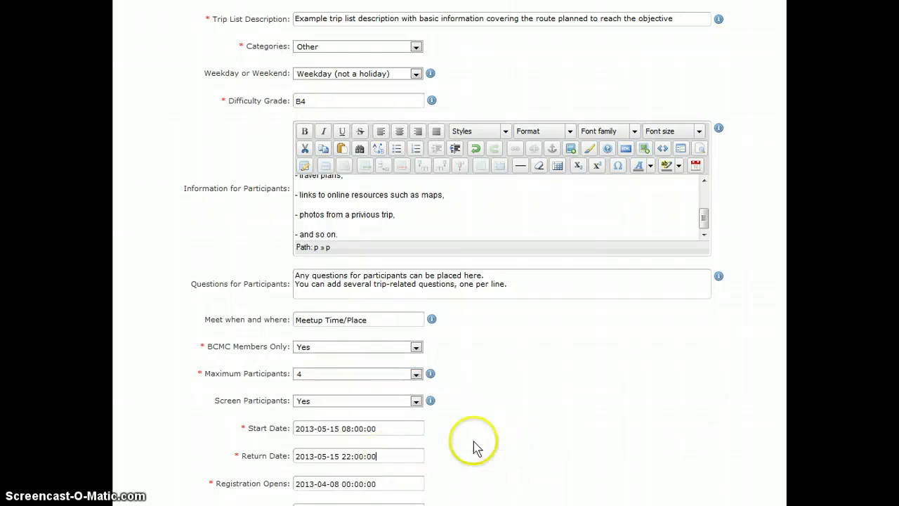
Set the trip's registration opening date to May 1, 2013, at 00:00.
click(390, 484)
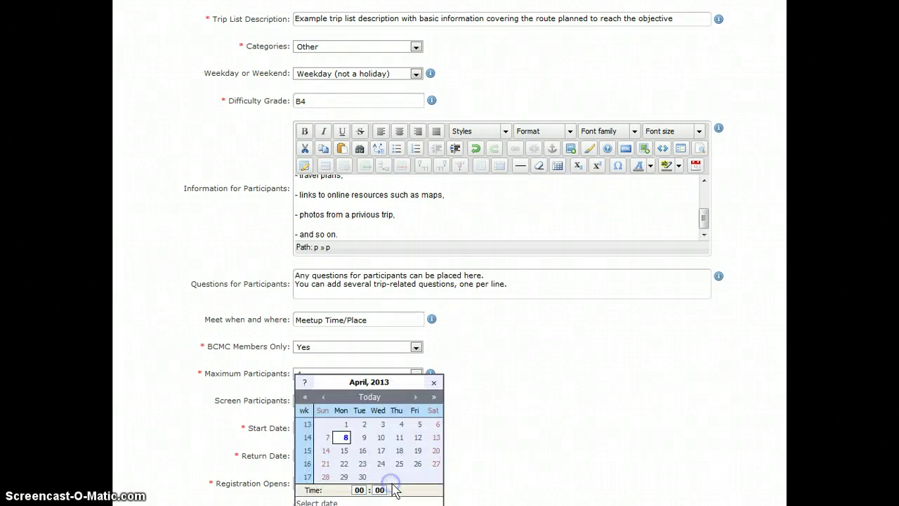
click(546, 413)
scroll(546, 415, down, 1)
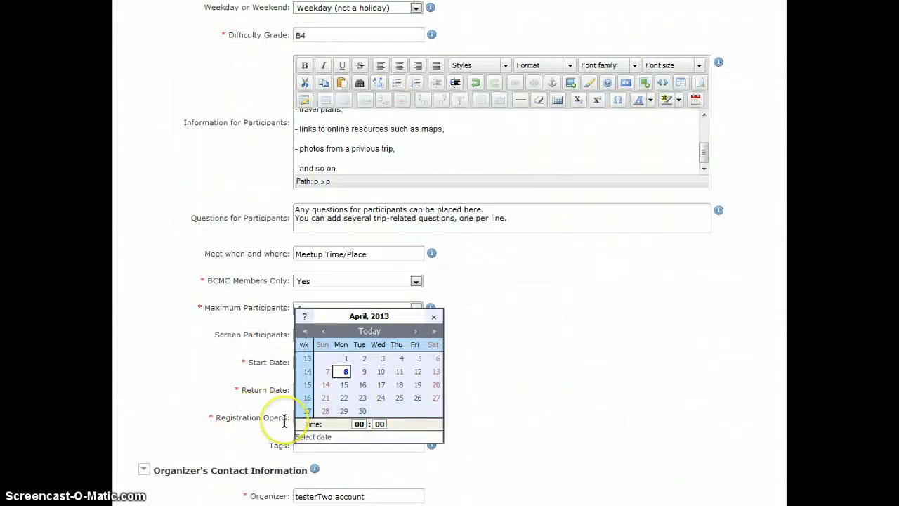
click(416, 335)
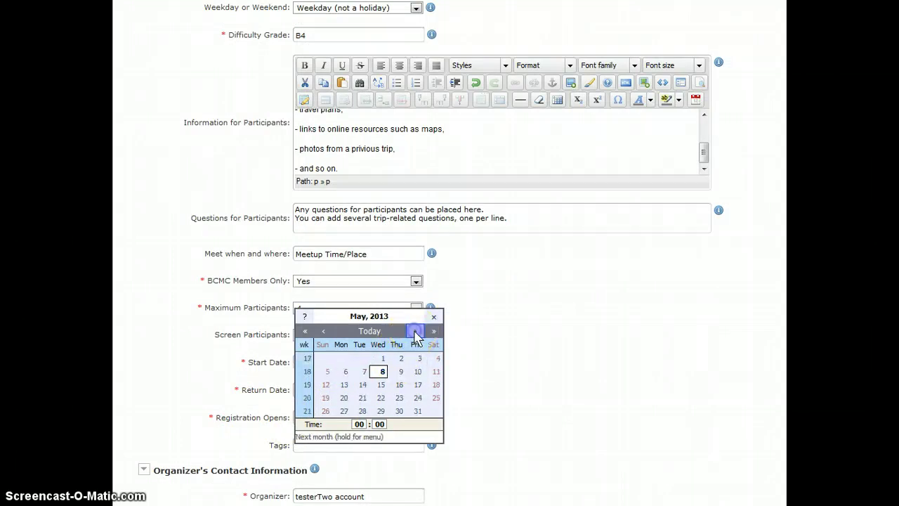
click(384, 361)
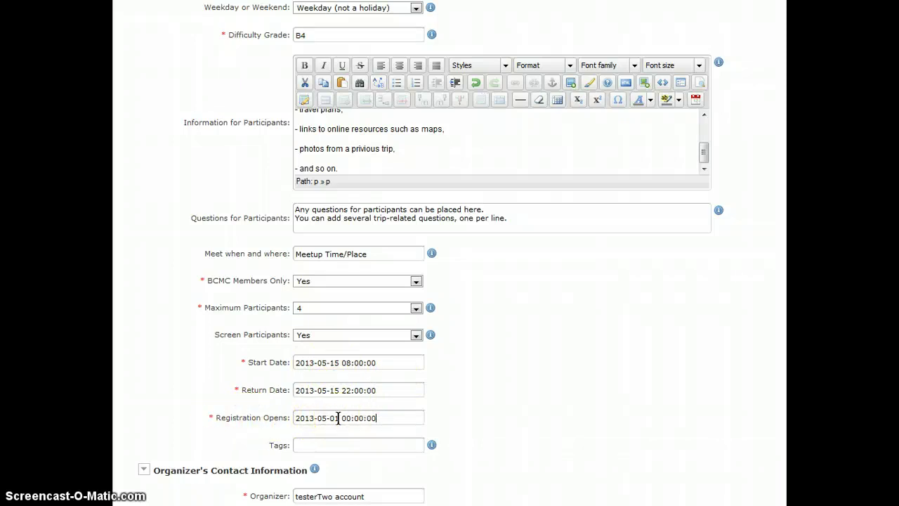
click(411, 417)
Enter "help tutorial" as the trip's tags.
scroll(397, 416, down, 1)
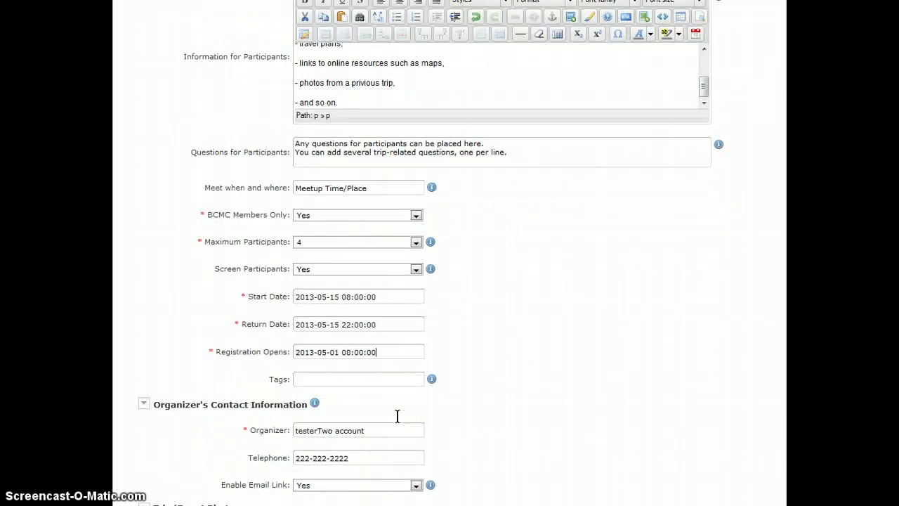
click(363, 377)
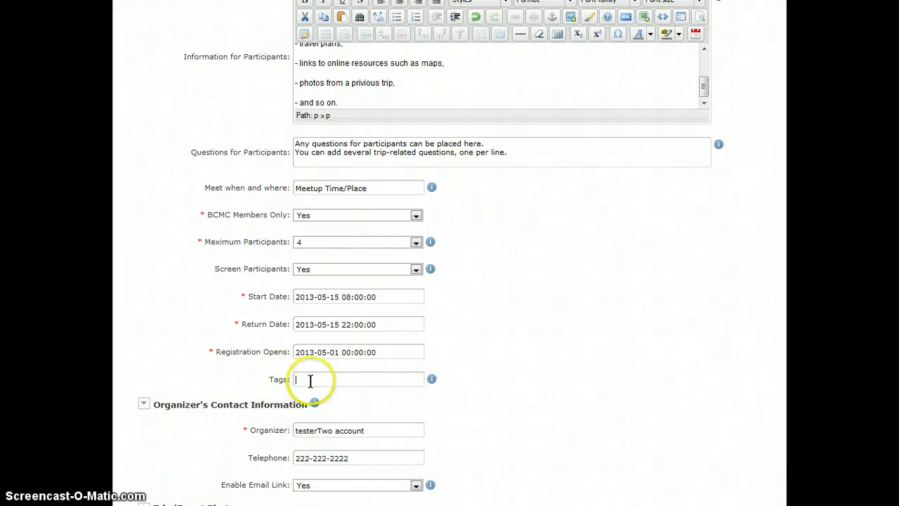
text(help tutorial)
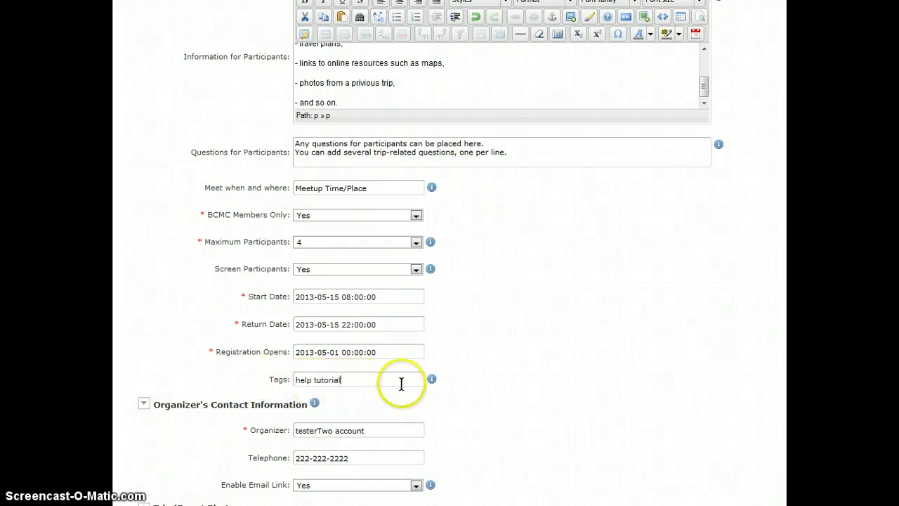
click(339, 379)
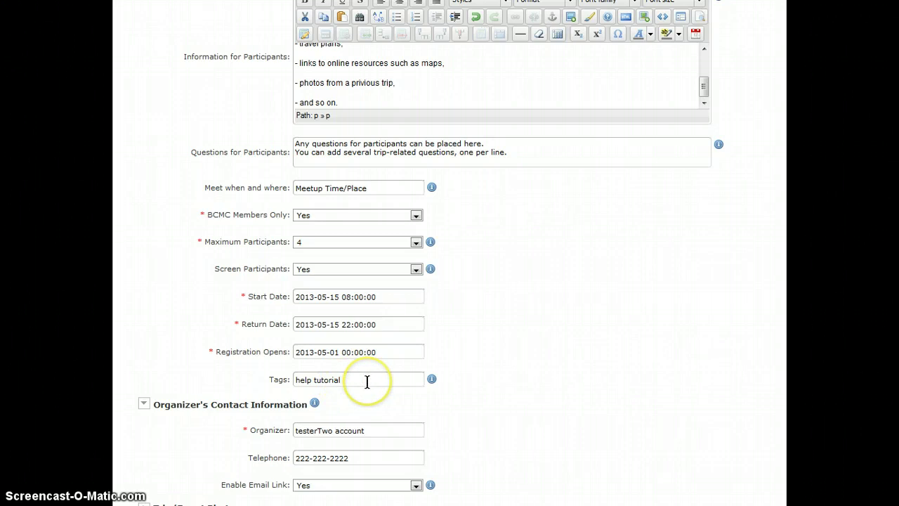
Switch the organizer's email link option to No and back to Yes, leaving the telephone field as it is.
scroll(526, 418, down, 3)
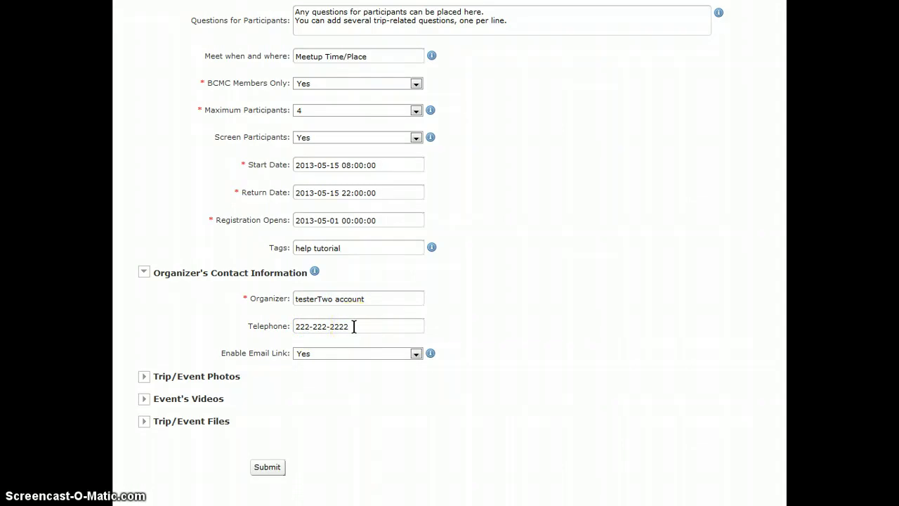
drag(354, 325, 285, 325)
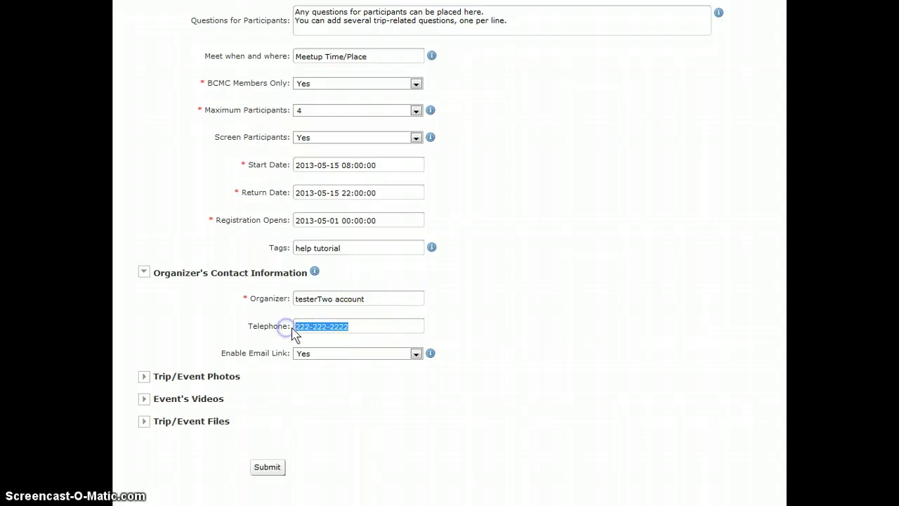
click(358, 358)
click(337, 374)
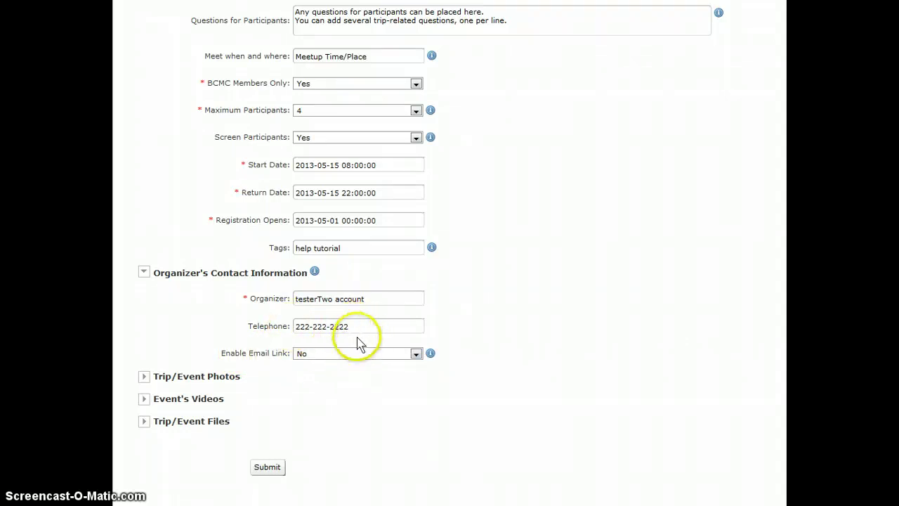
click(356, 356)
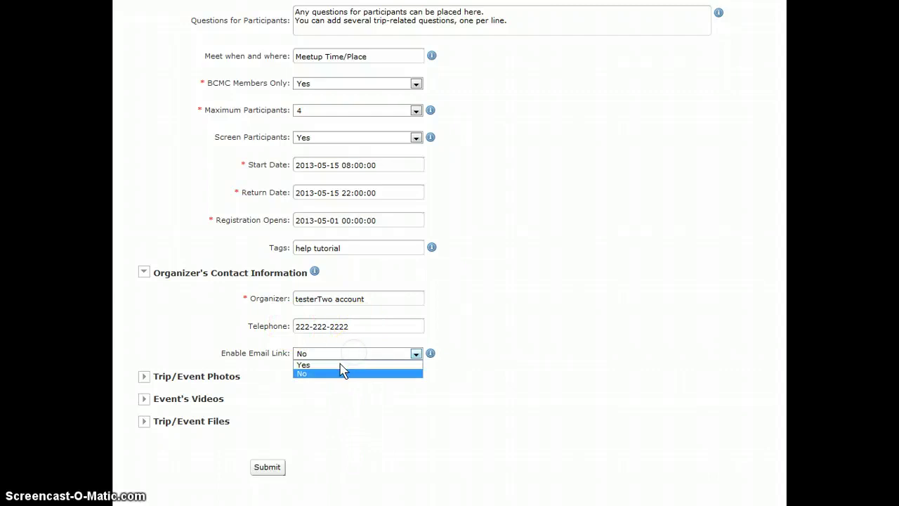
click(340, 367)
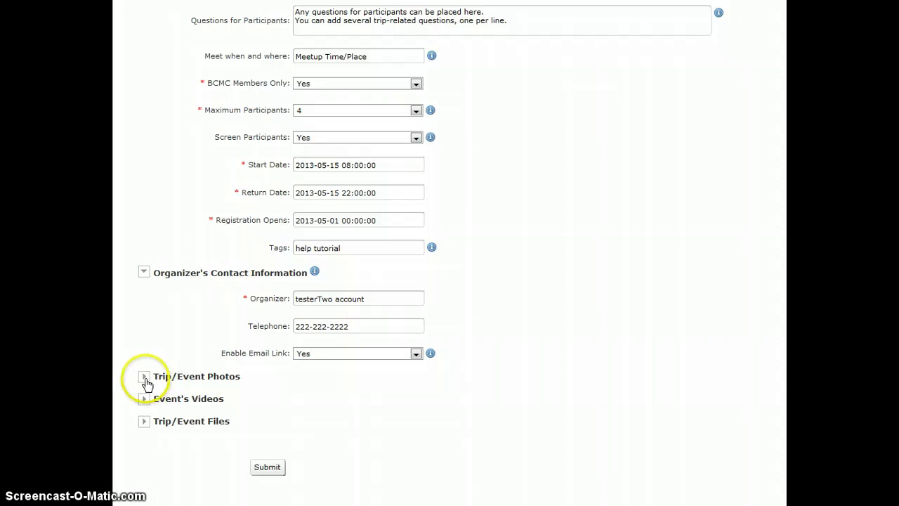
Submit the completed trip form without adding photos, videos or files.
scroll(330, 407, down, 1)
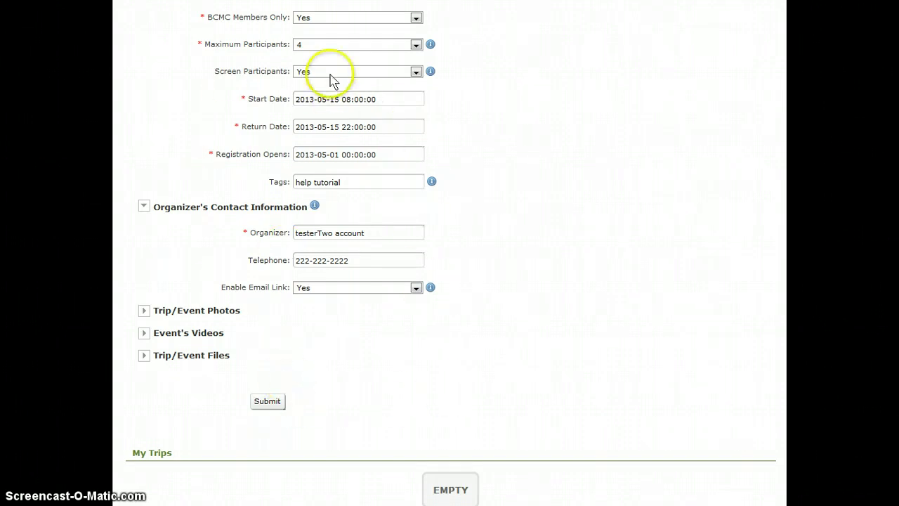
click(267, 401)
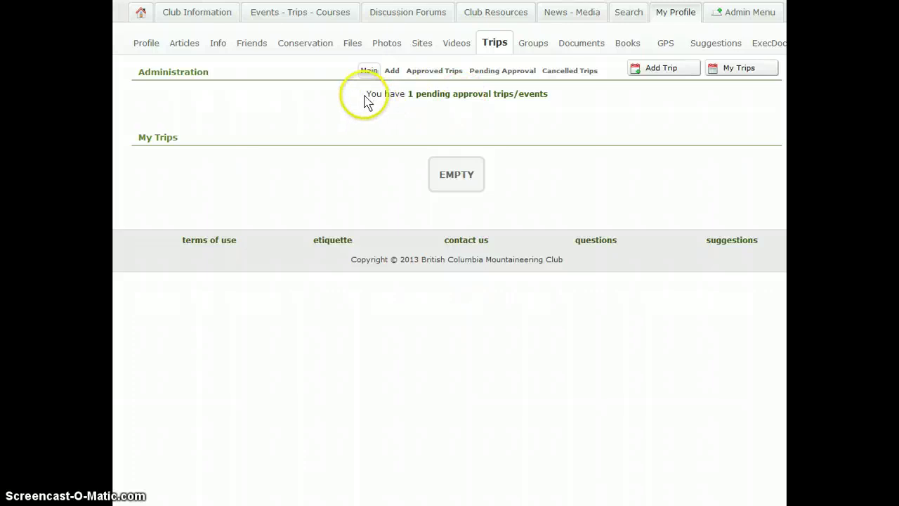
Open the example trip from the trips pending approval and review its details page.
click(474, 100)
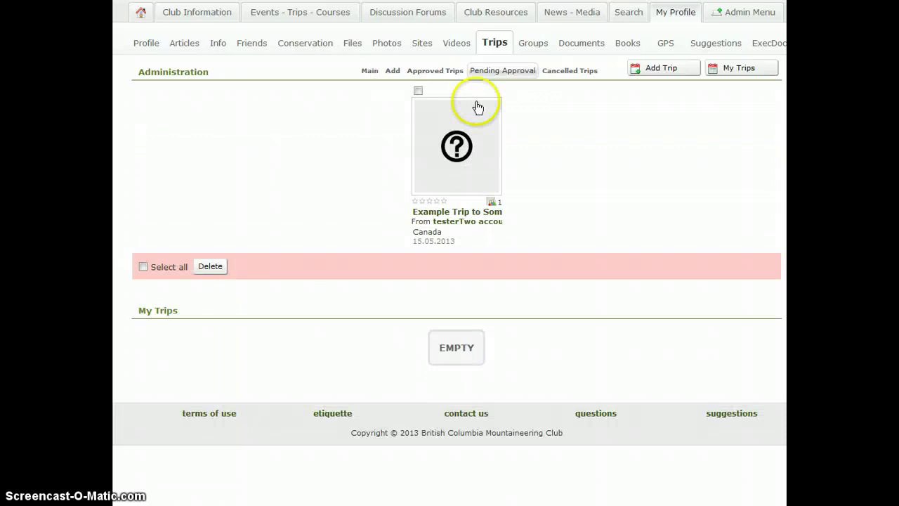
click(457, 148)
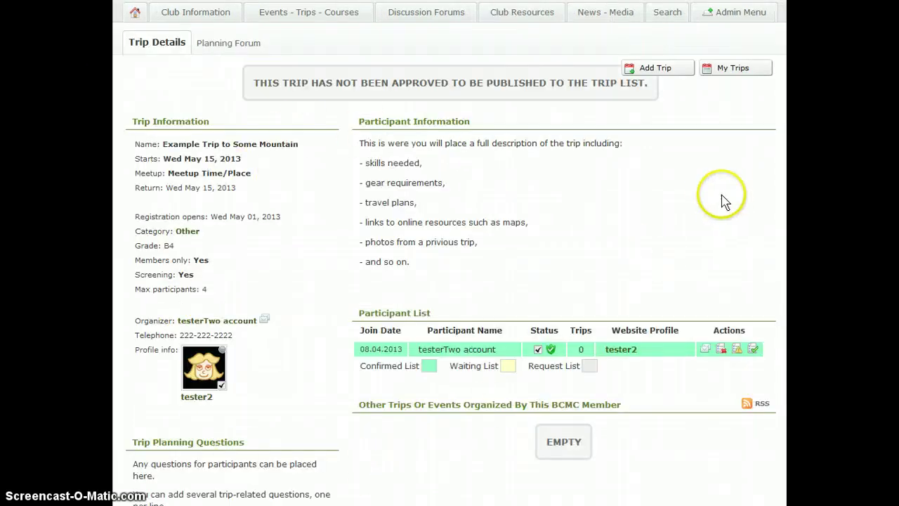
scroll(718, 197, down, 1)
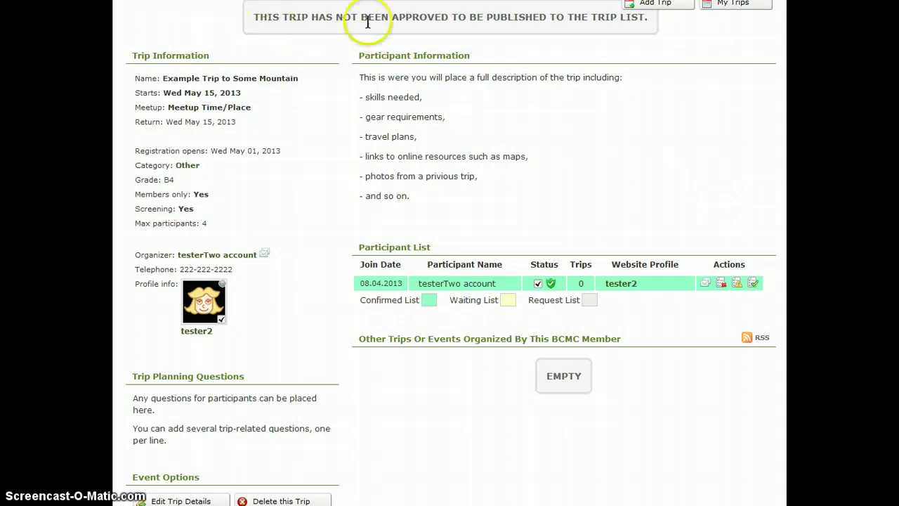